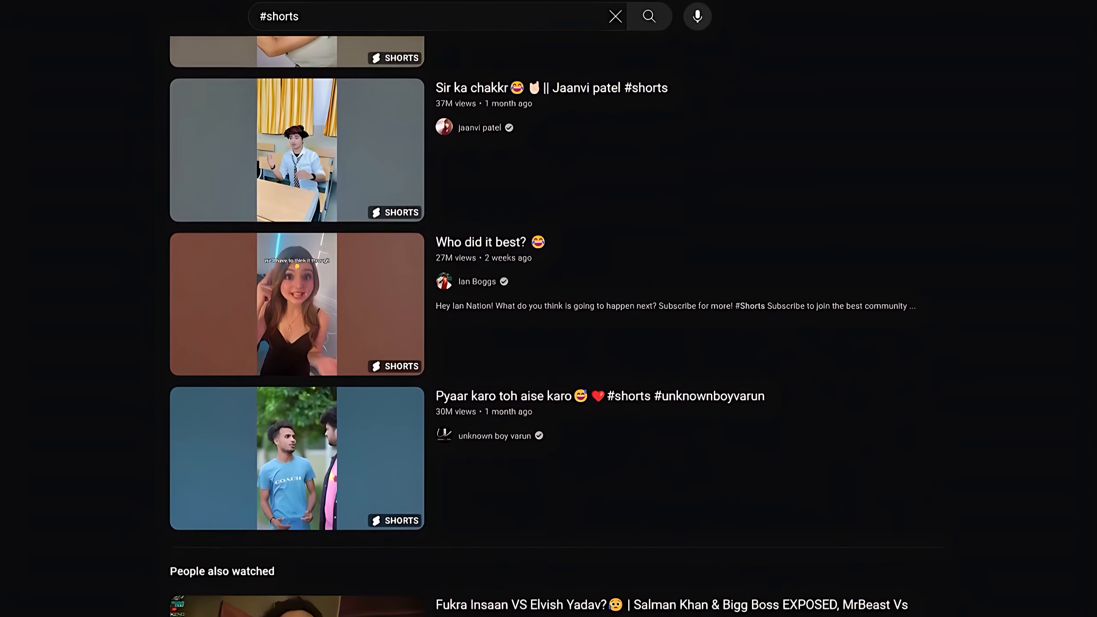
# - Search YouTube for "#shorts + top 10" and browse through the row of Shorts results
pyautogui.write('+')
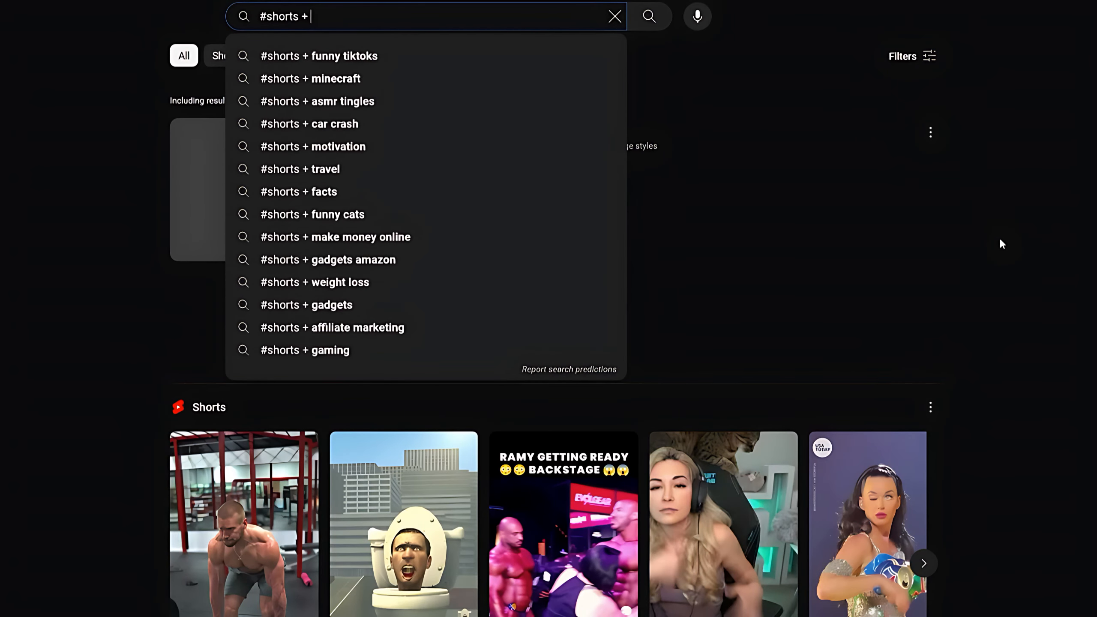
pyautogui.write(' top 10')
pyautogui.press('Return')
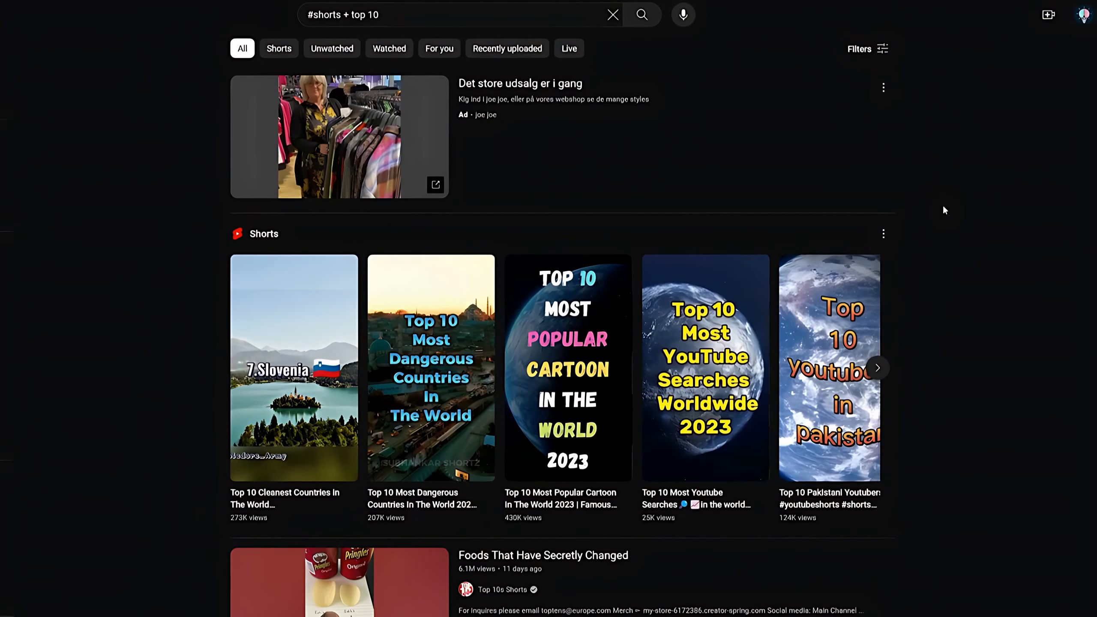
pyautogui.click(877, 368)
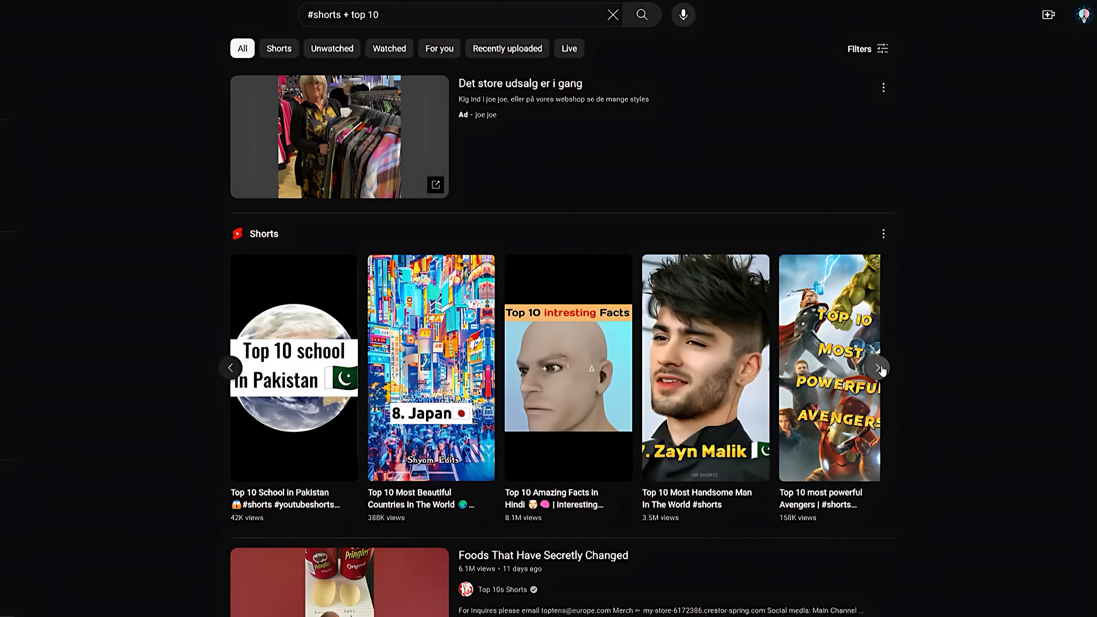
pyautogui.click(878, 368)
pyautogui.click(878, 368)
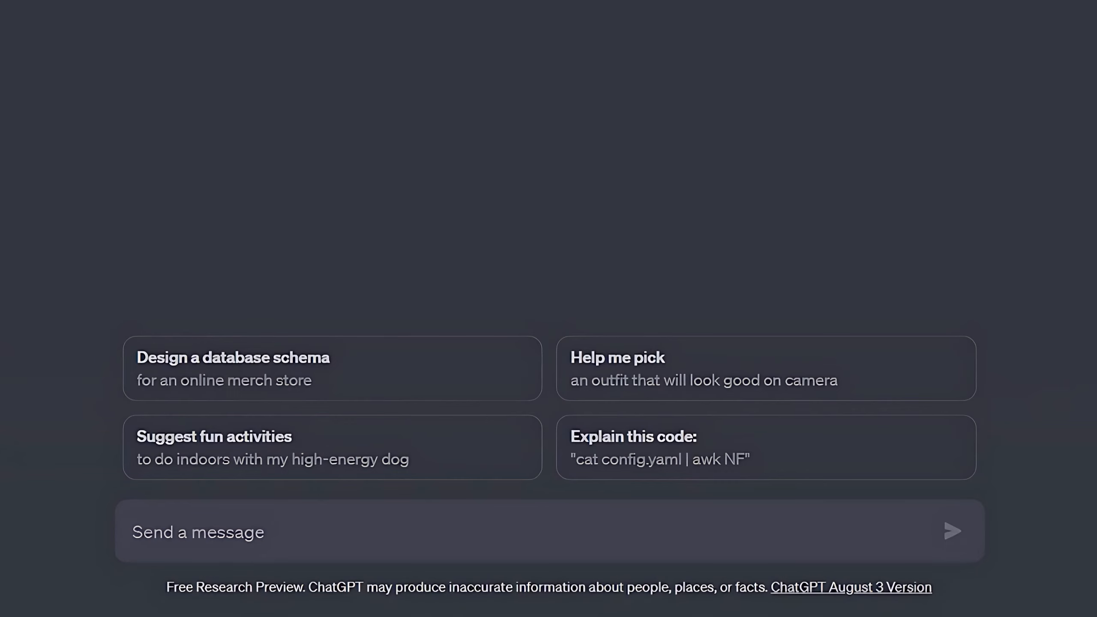
# - In ChatGPT, request a script with the prompt "write a video script for top 10 most dangerous animals in the world" and review the answer
pyautogui.write('write a video ')
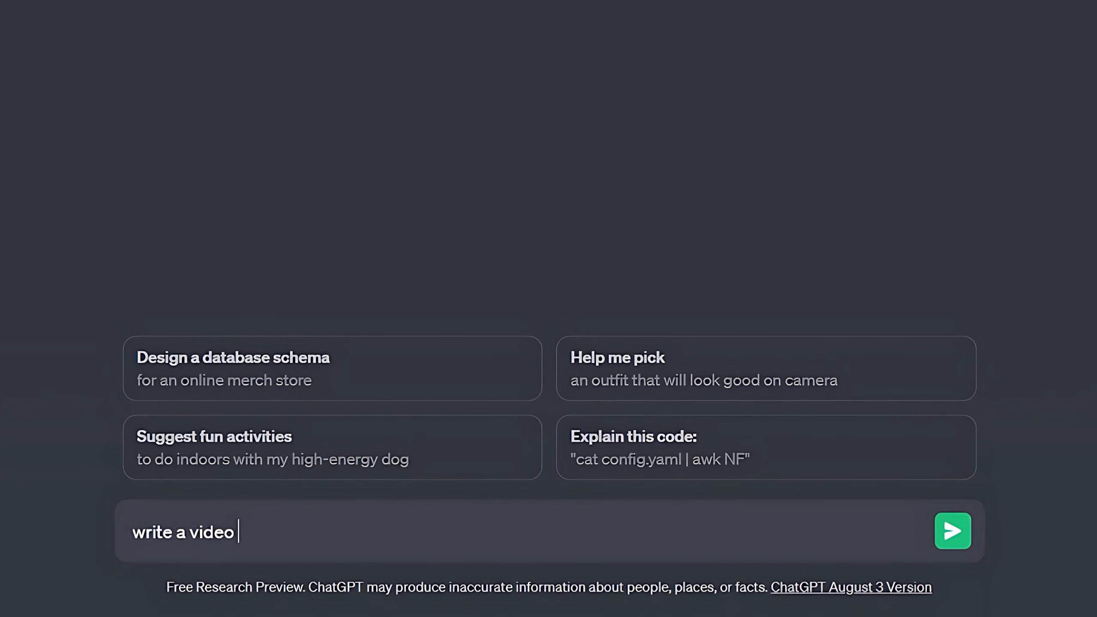
pyautogui.write('script for to')
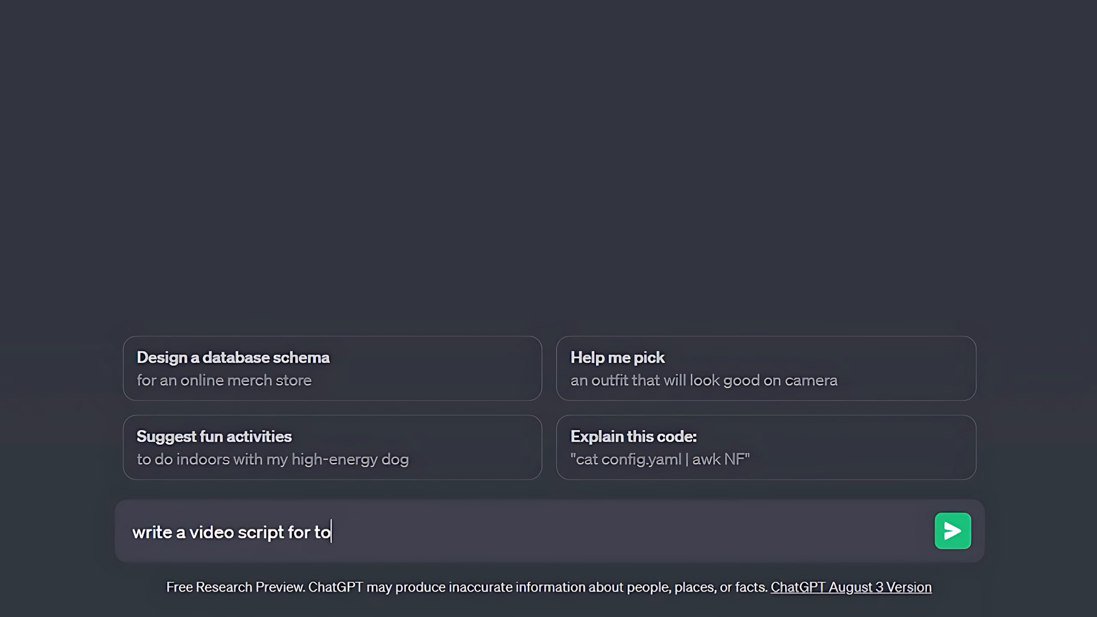
pyautogui.write('p 10 most da')
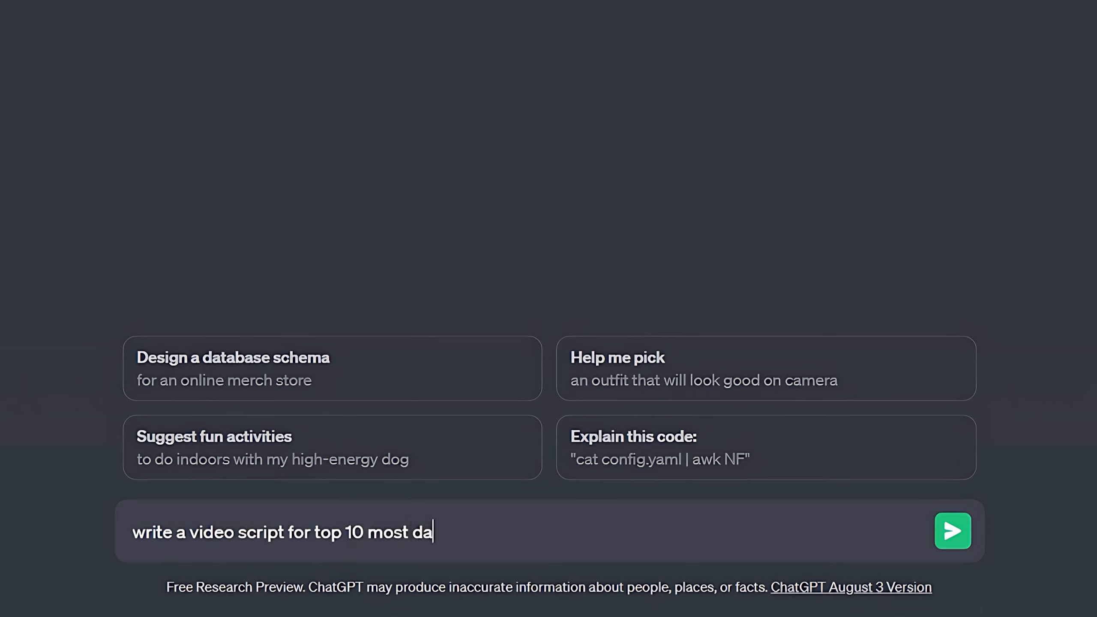
pyautogui.write('ngerous animal')
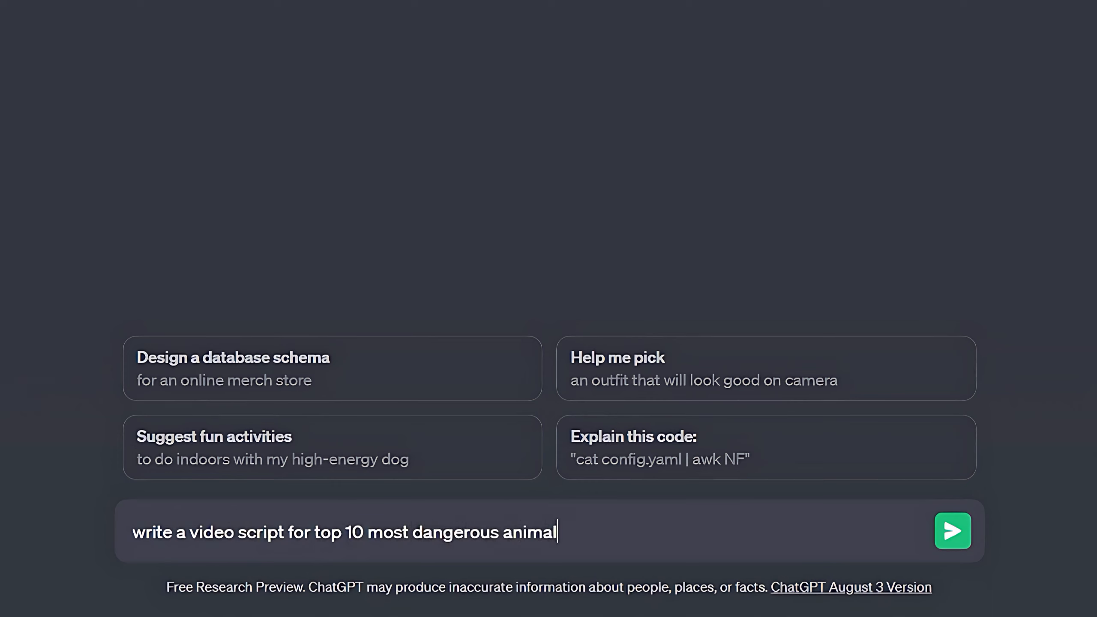
pyautogui.write('s in the world')
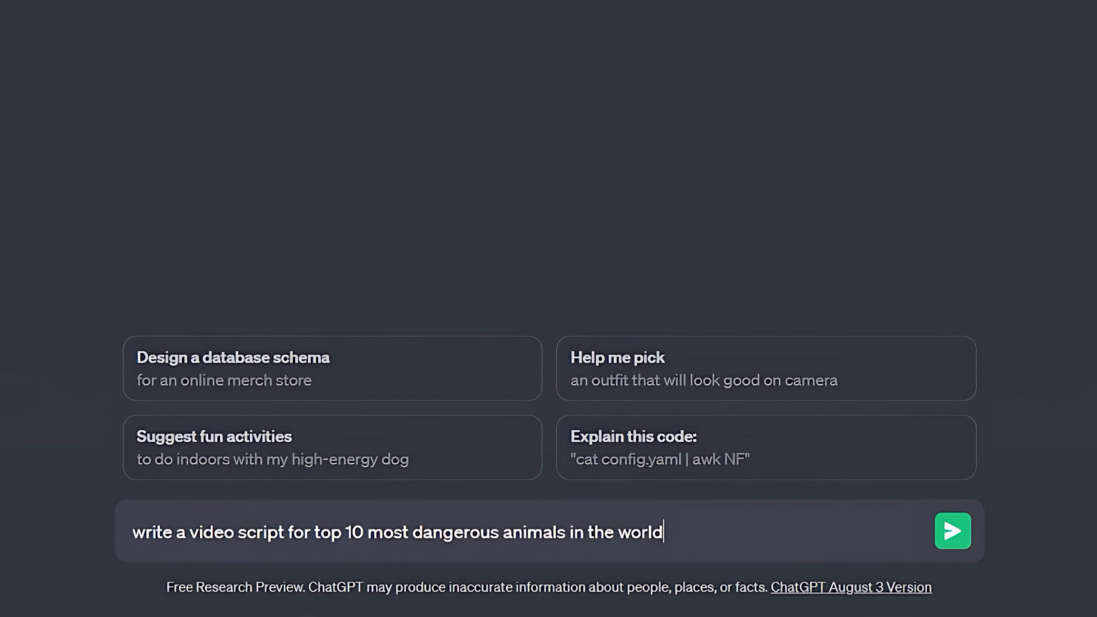
pyautogui.press('Return')
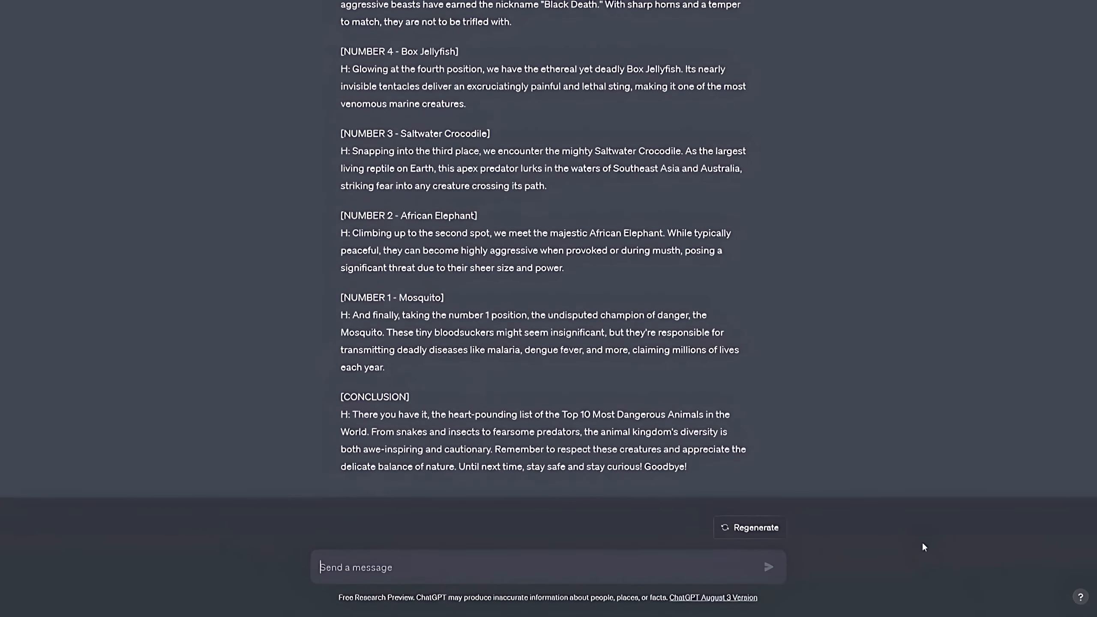
pyautogui.scroll(10, 882, 349)
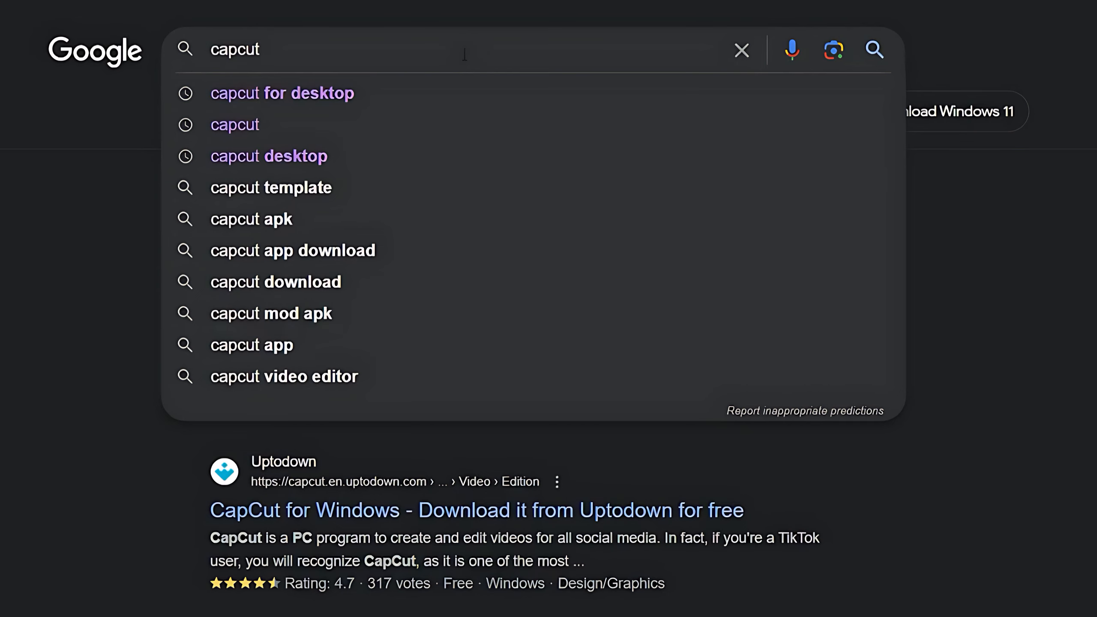
# - Search Google for capcut and open the online video editor from the CapCut website
pyautogui.press('Return')
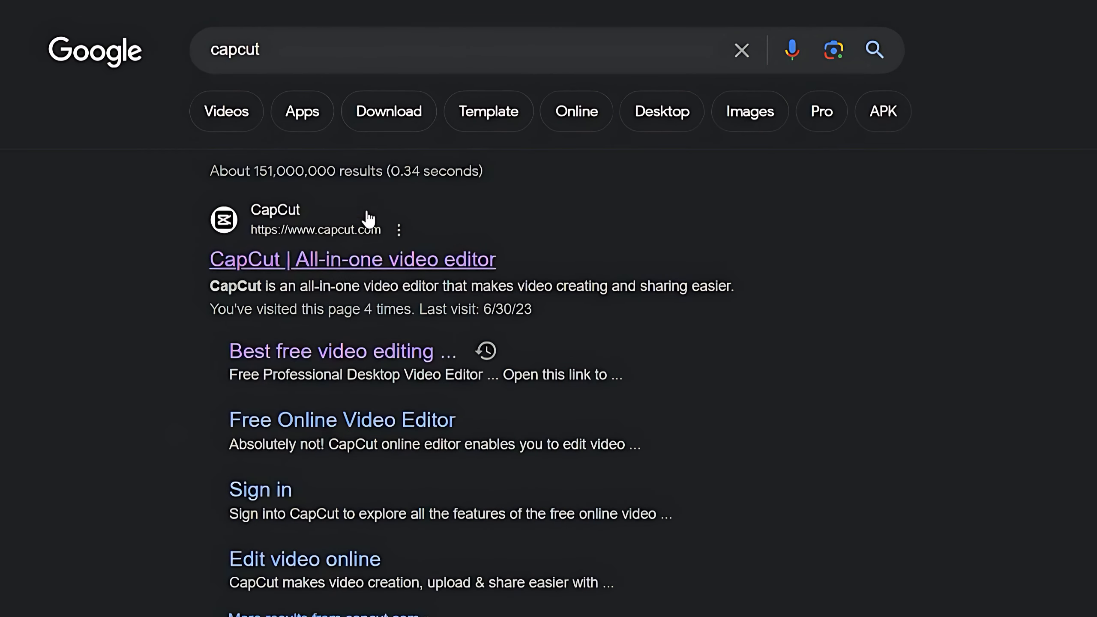
pyautogui.click(343, 259)
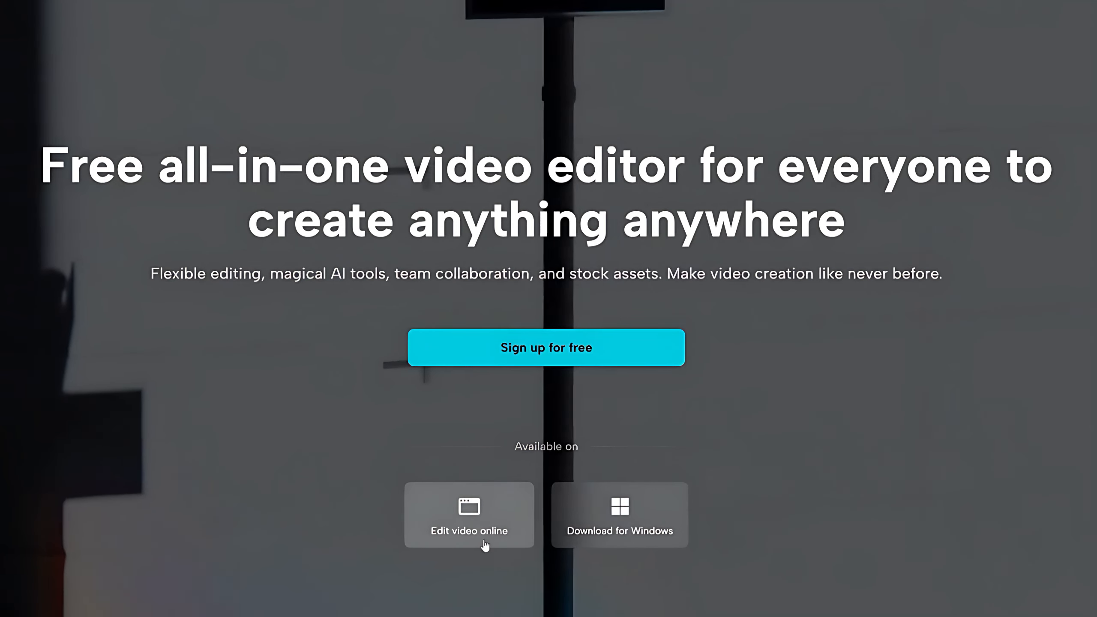
pyautogui.click(484, 540)
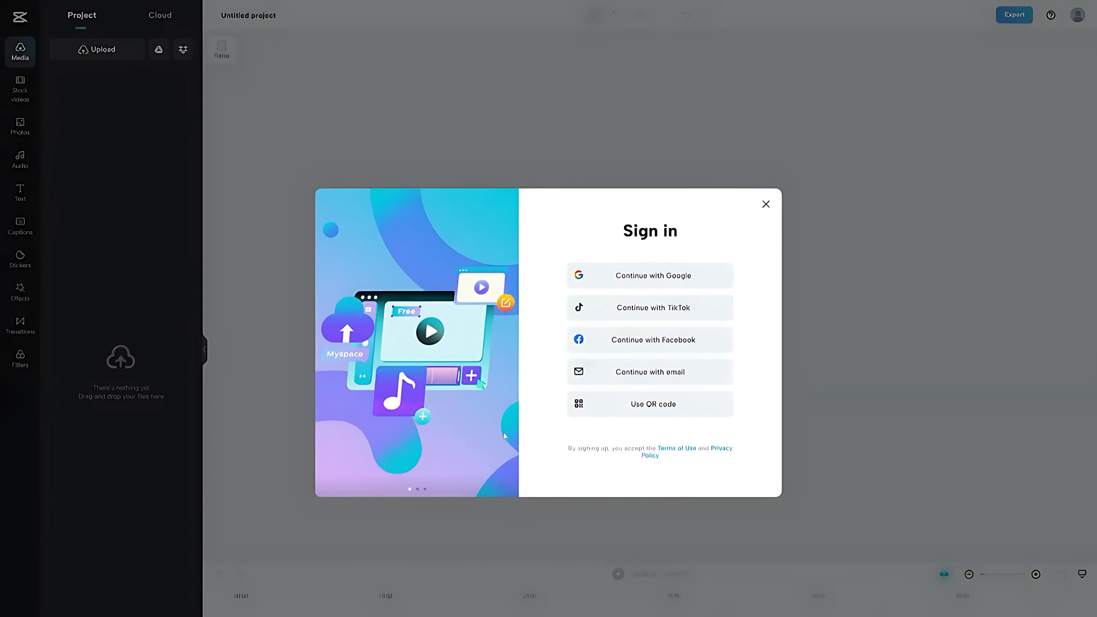
# - Sign in to CapCut with a Google account and set the project's aspect ratio to 9:16
pyautogui.click(649, 283)
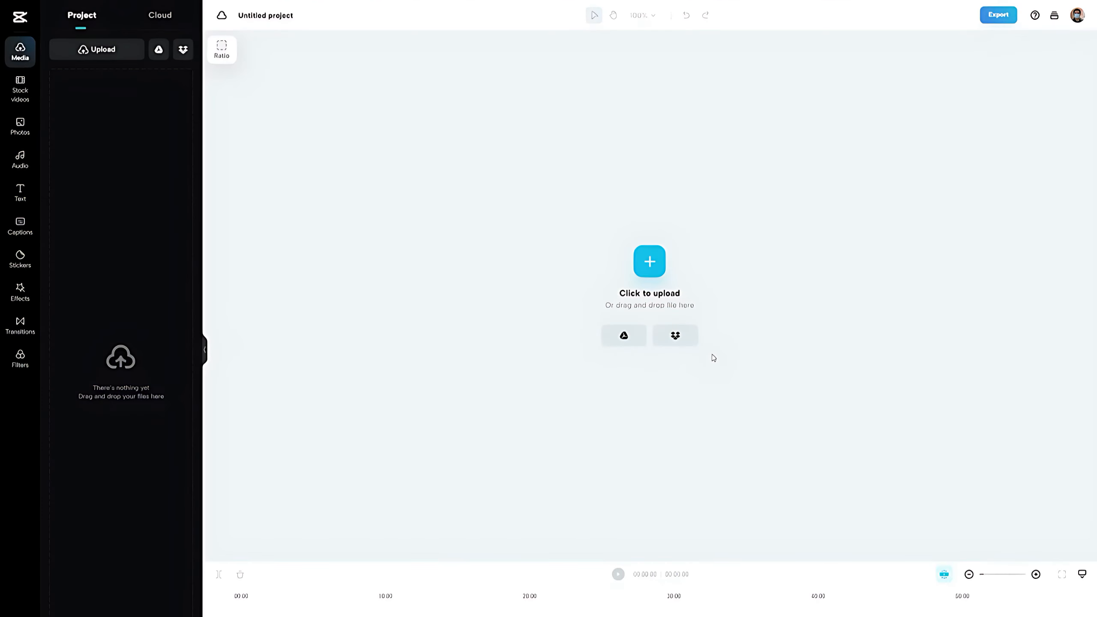
pyautogui.click(222, 56)
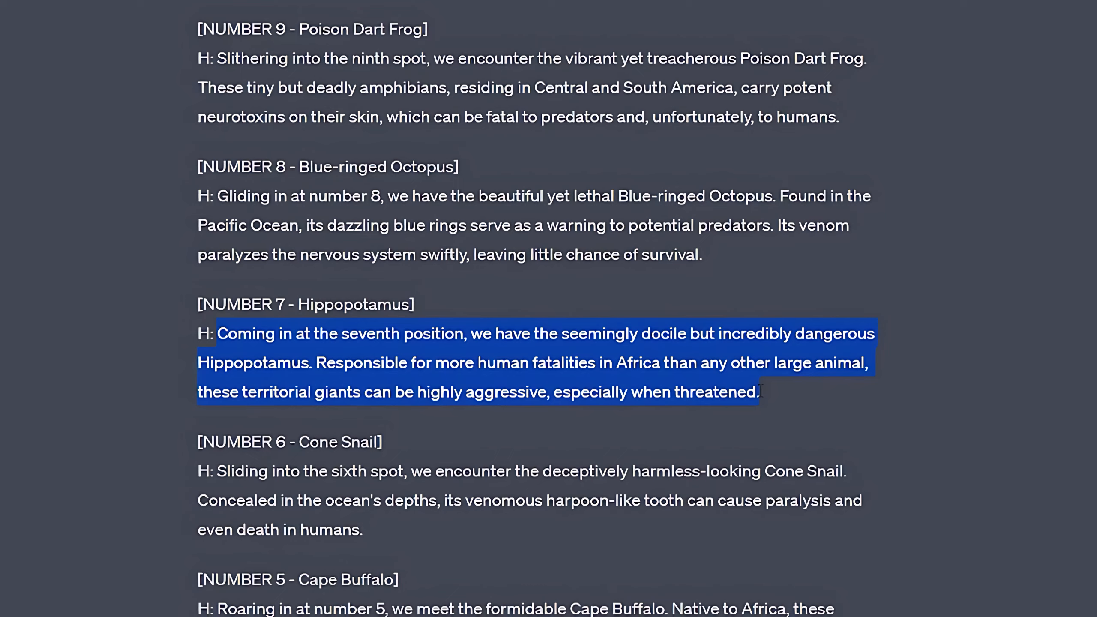
# - Copy the Hippopotamus paragraph from the ChatGPT script and use it as the text of the default caption in CapCut
pyautogui.rightClick(633, 380)
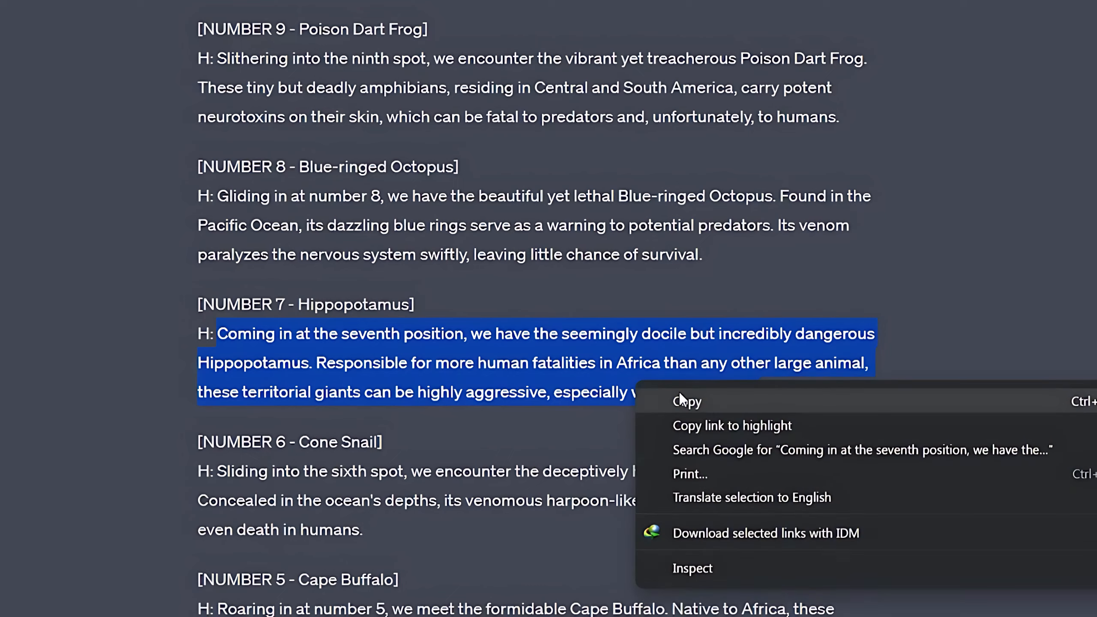
pyautogui.click(691, 467)
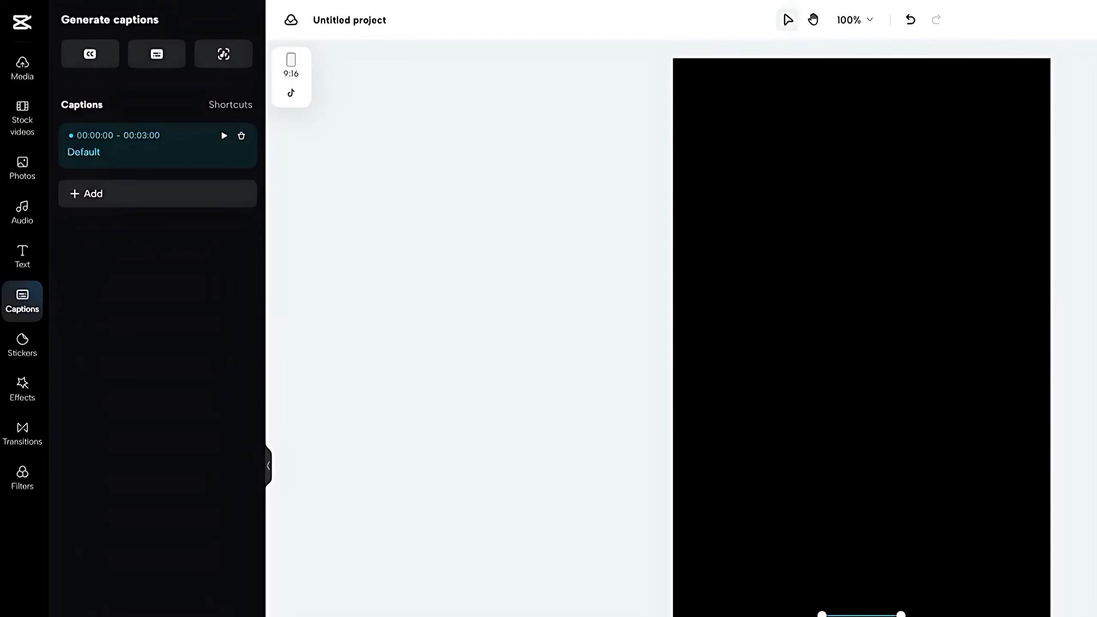
pyautogui.write('Coming in at the seventh position, we have the seemingly docile but incredibly dangerous Hippopotamus. Responsible for more human fatalities in Africa than any other large animal, these territorial giants can be highly aggressive, especially when threatened.')
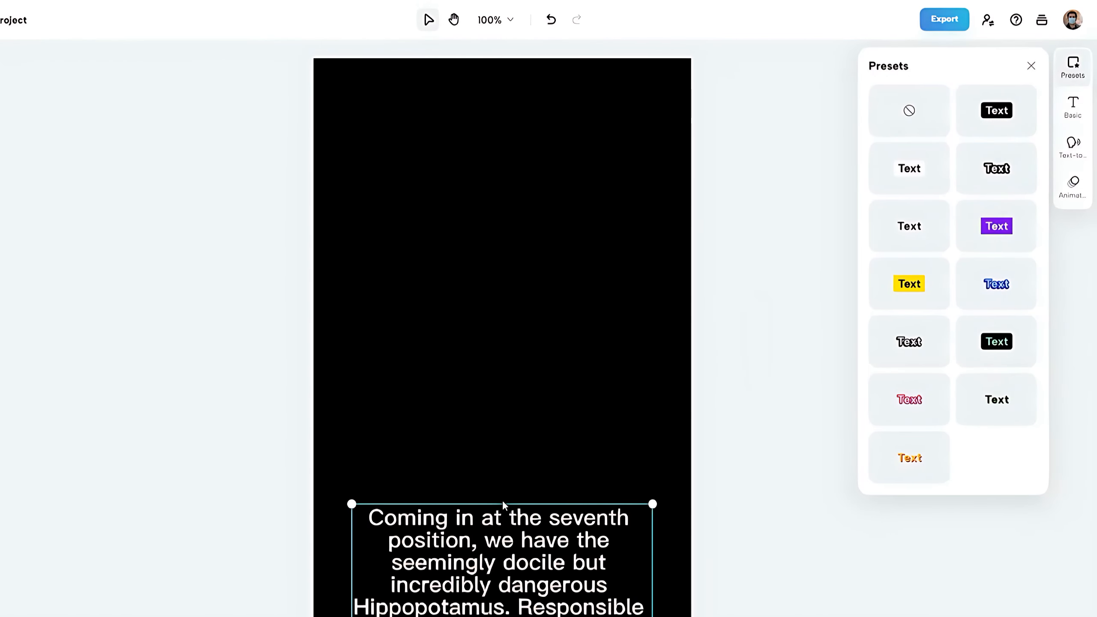
# - Apply English text-to-speech with the Serious Female voice to all captions
pyautogui.click(1073, 146)
pyautogui.click(1006, 138)
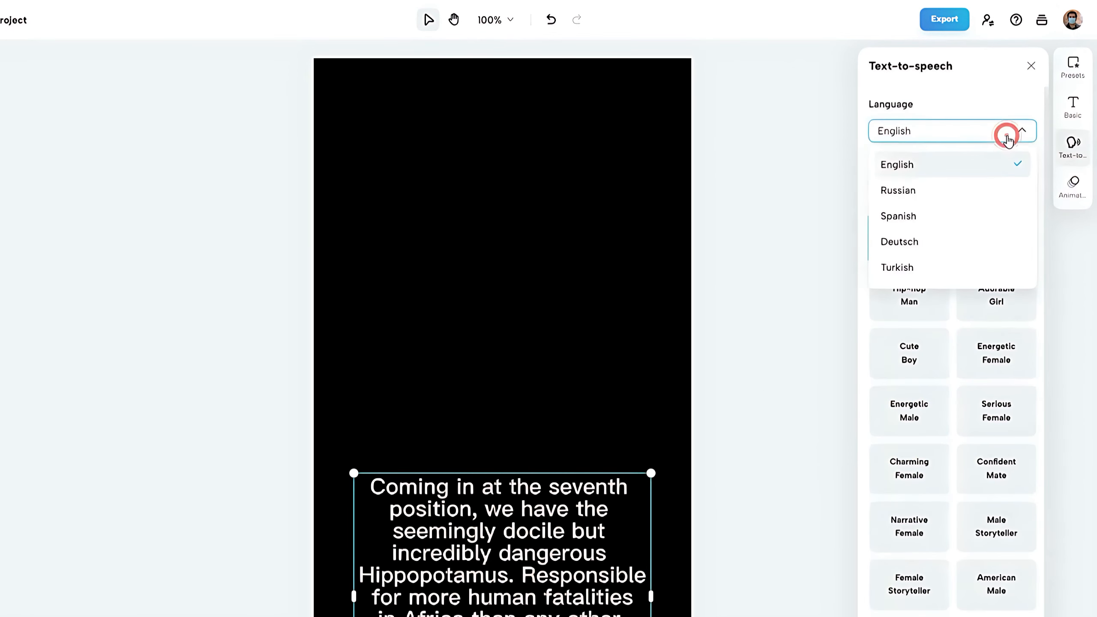
pyautogui.click(994, 166)
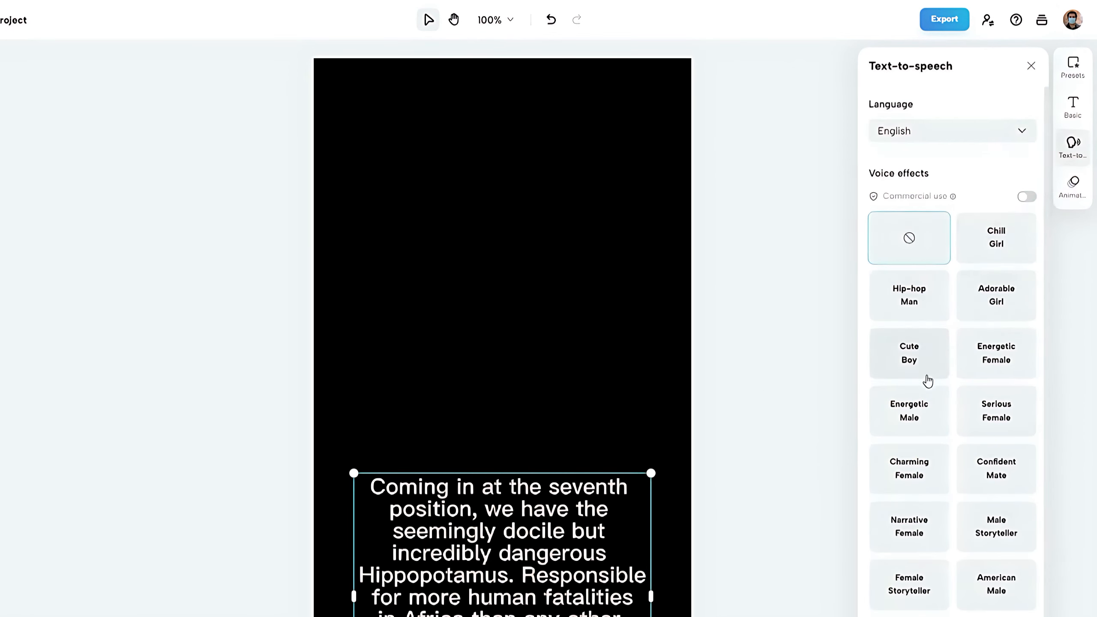
pyautogui.click(998, 424)
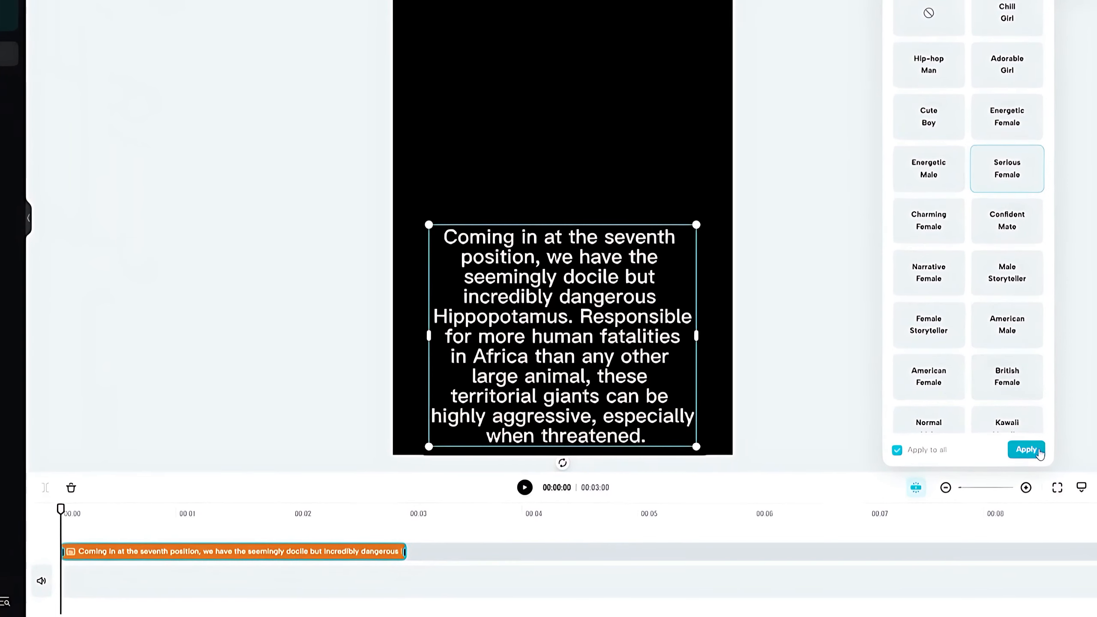
pyautogui.click(1038, 452)
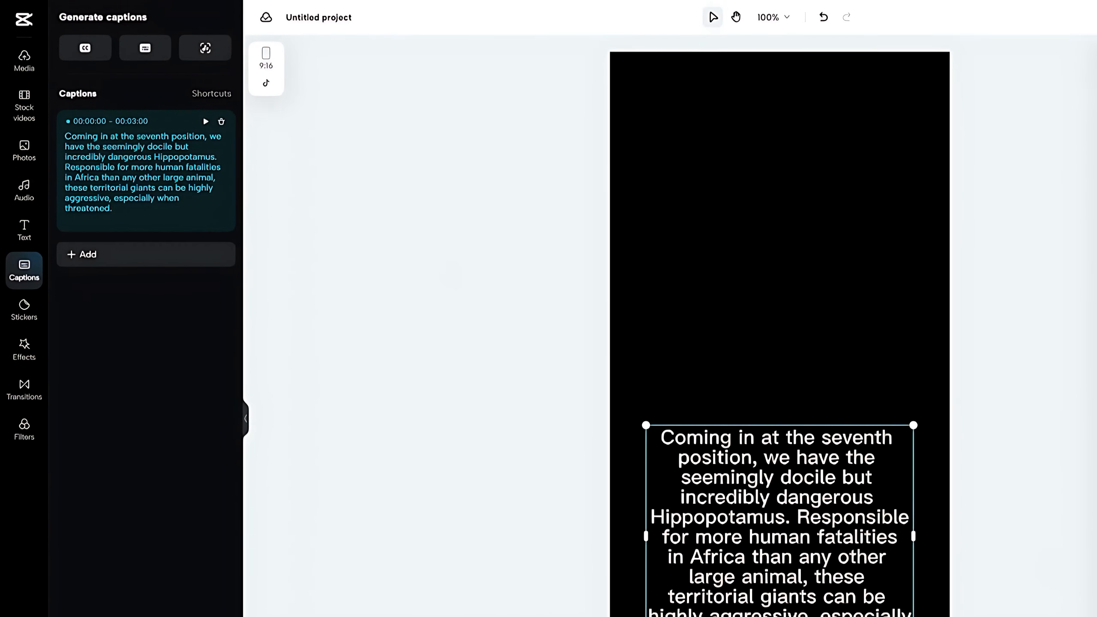
# - Search the stock photos for Hippopotamus and add the portrait photo of the hippo with its mouth wide open
pyautogui.click(26, 152)
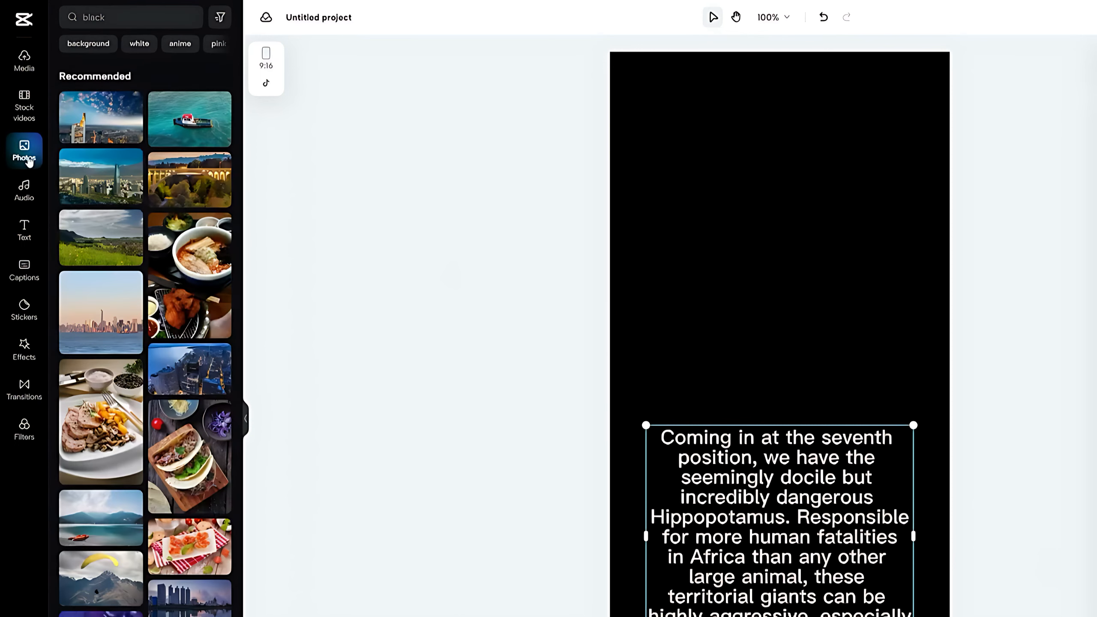
pyautogui.click(109, 26)
pyautogui.write('Hippopotamus')
pyautogui.press('Return')
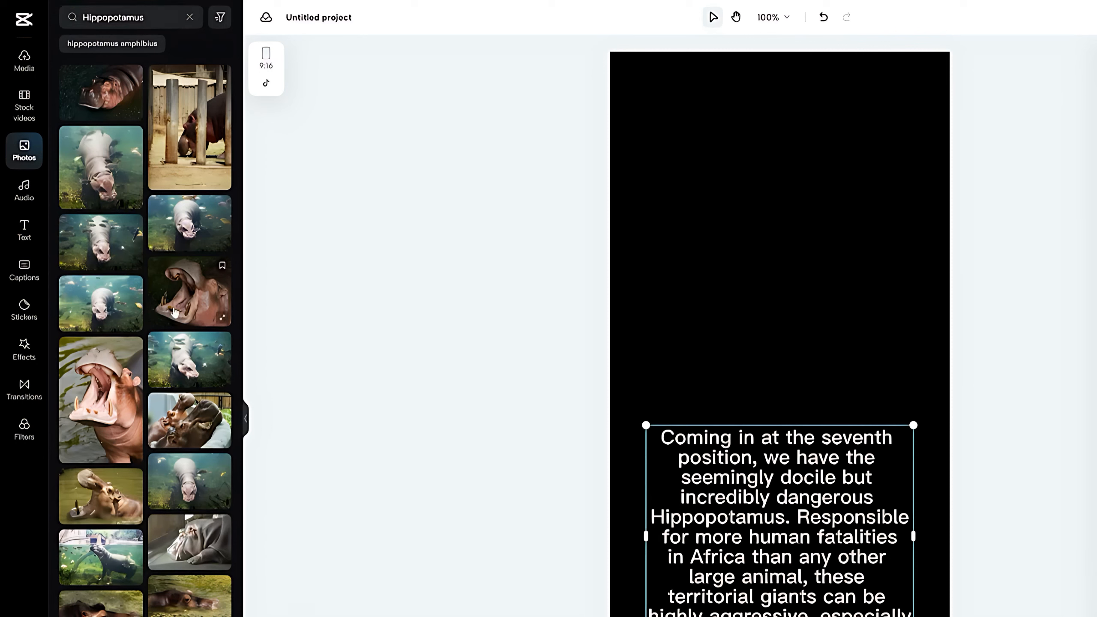
pyautogui.click(102, 400)
# - Enlarge the hippo photo to about 117% to fill the canvas and shift it horizontally to about X -7
pyautogui.moveTo(508, 82); pyautogui.dragTo(483, 44)
pyautogui.moveTo(791, 509); pyautogui.dragTo(815, 548)
pyautogui.moveTo(769, 484); pyautogui.dragTo(761, 484)
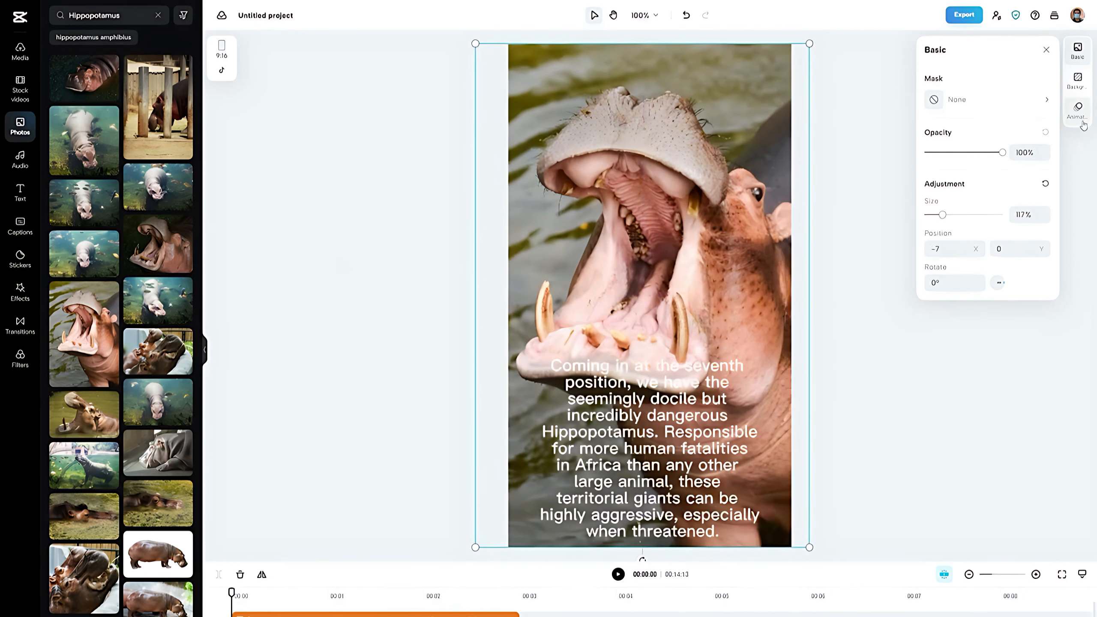
# - Set up an In animation for the hippo photo and lengthen its duration
pyautogui.click(1082, 124)
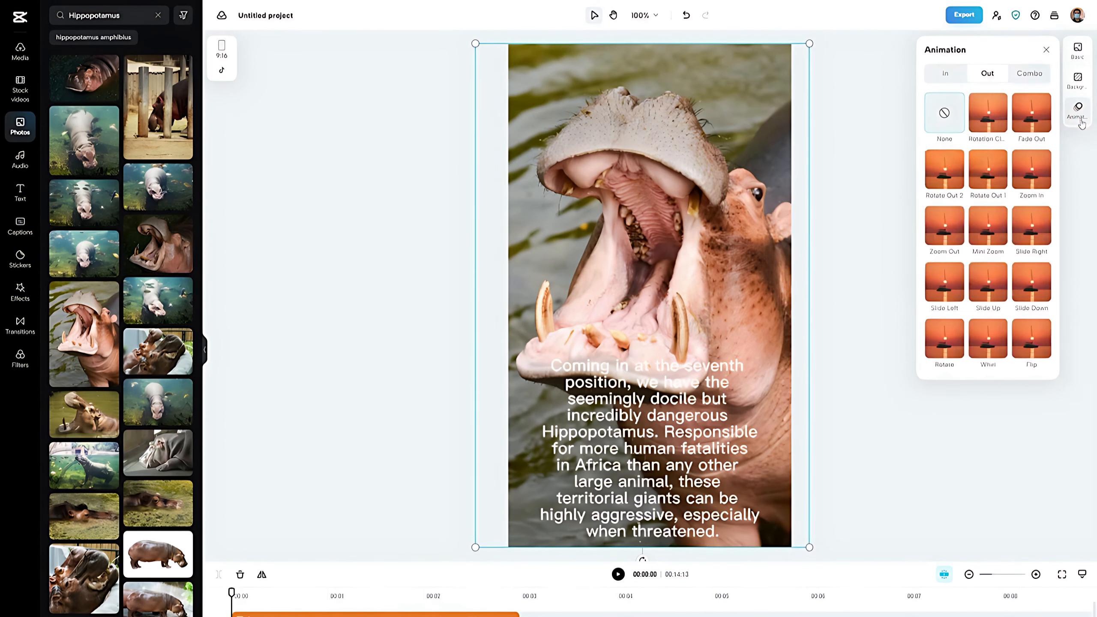
pyautogui.click(946, 74)
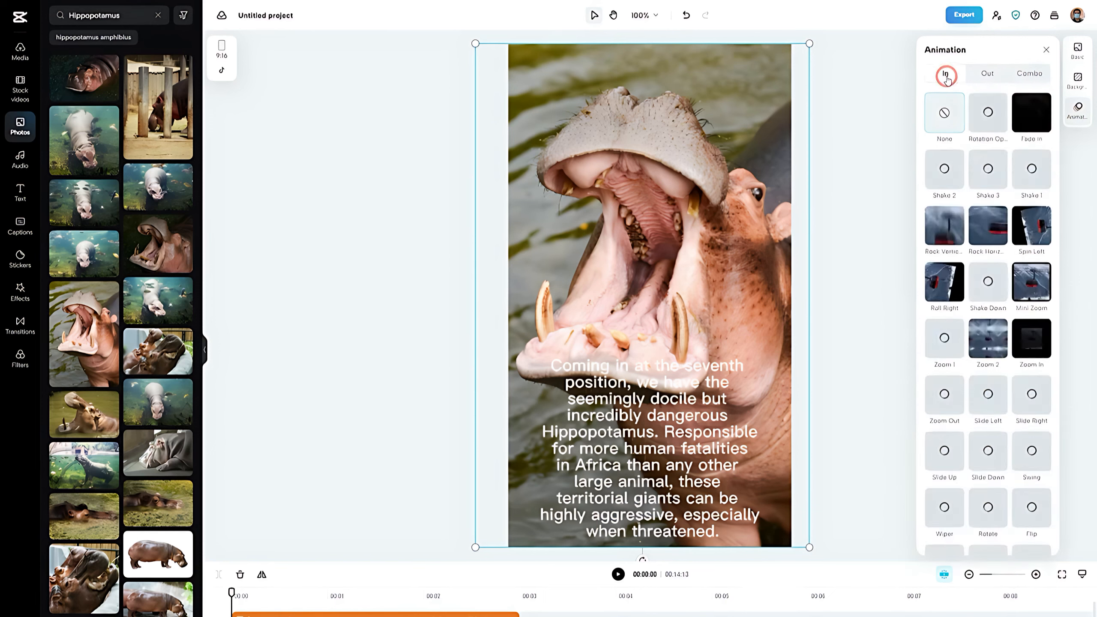
pyautogui.moveTo(972, 540); pyautogui.dragTo(1039, 541)
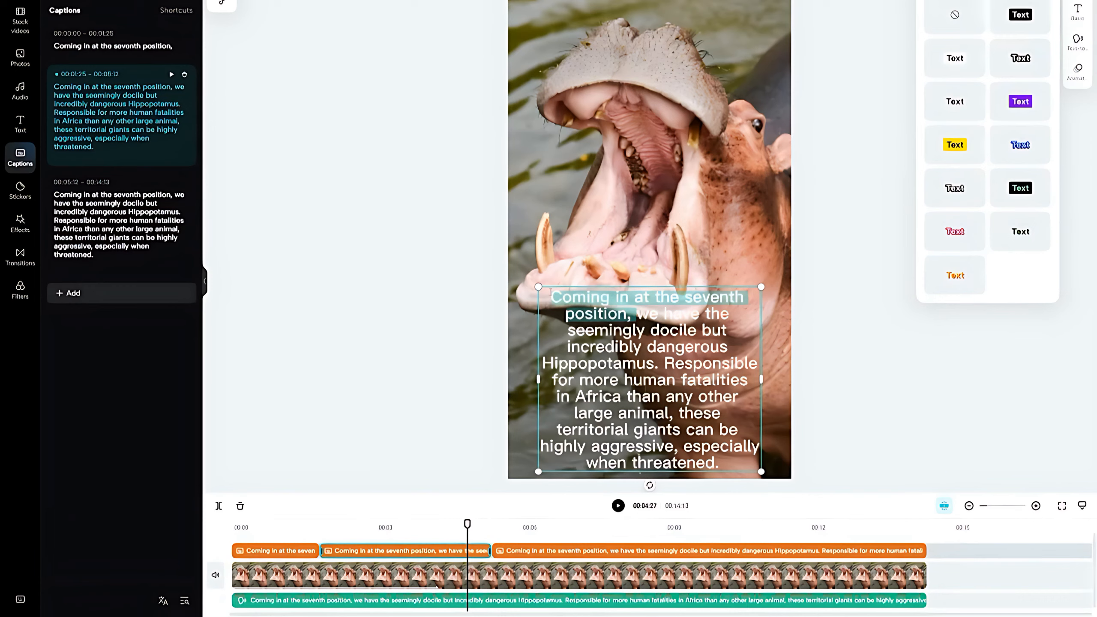
# - Split the rest of the hippopotamus caption into phrase-length captions matching the narration, ending with "especially when threatened."
pyautogui.click(294, 526)
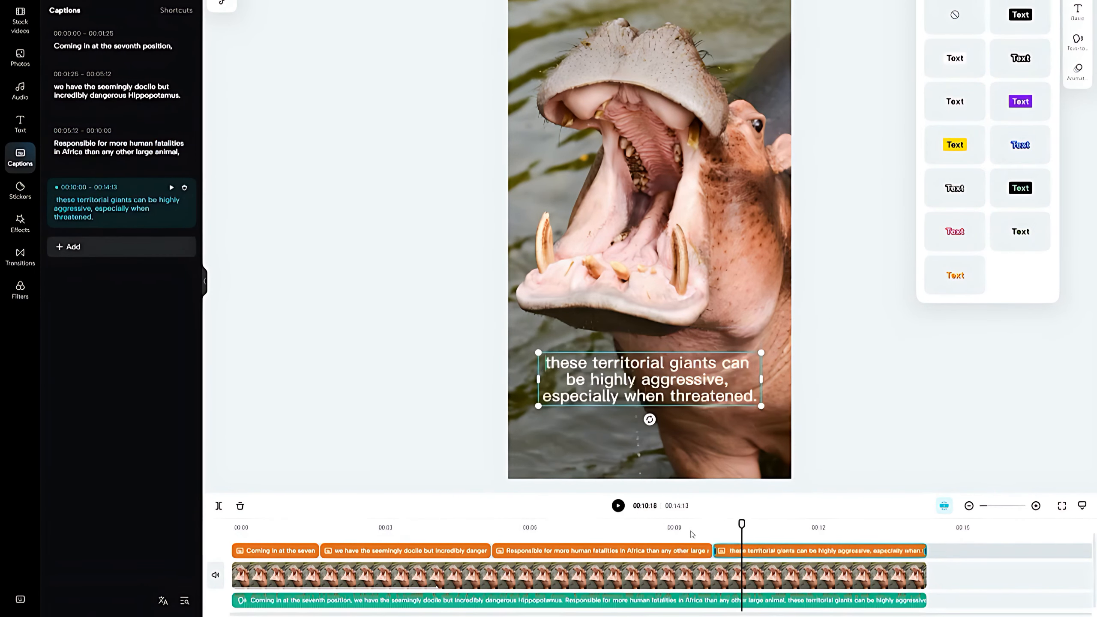
pyautogui.click(854, 552)
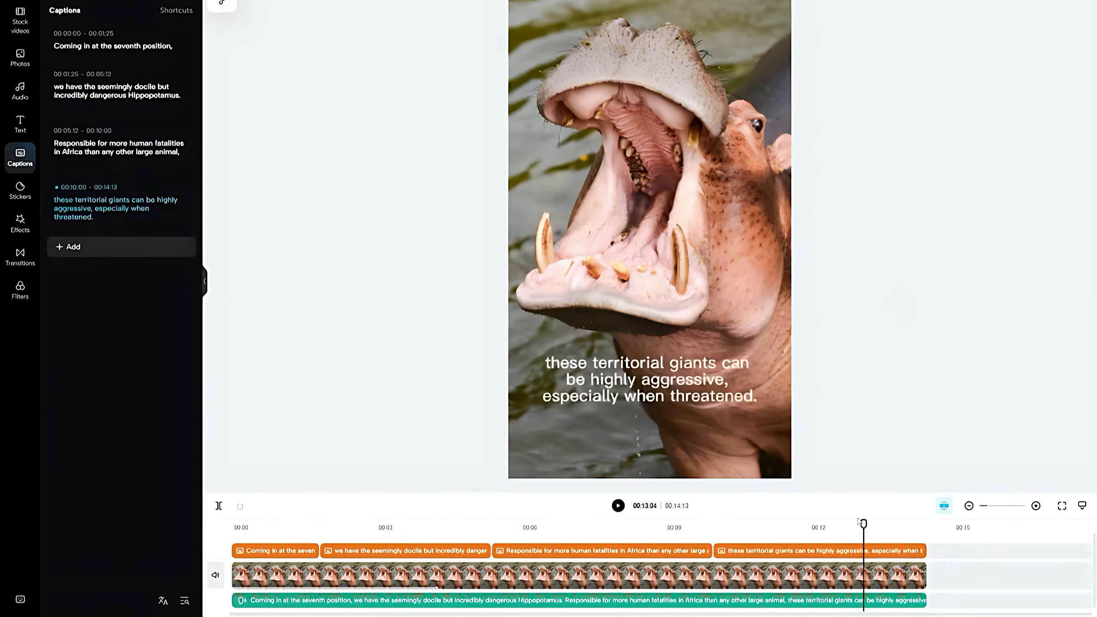
pyautogui.click(854, 551)
pyautogui.click(796, 551)
pyautogui.click(882, 551)
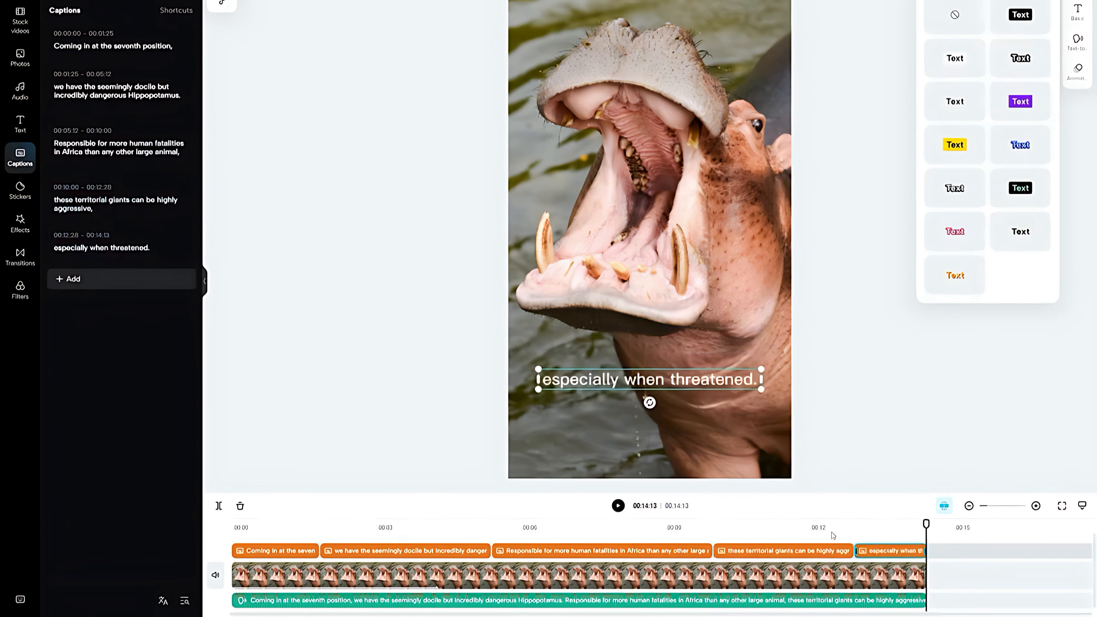
# - Copy "Roaring in at number 5, we meet the formidable Cape Buffalo" from the ChatGPT script into a new CapCut caption after the hippopotamus captions
pyautogui.moveTo(285, 384); pyautogui.dragTo(652, 383)
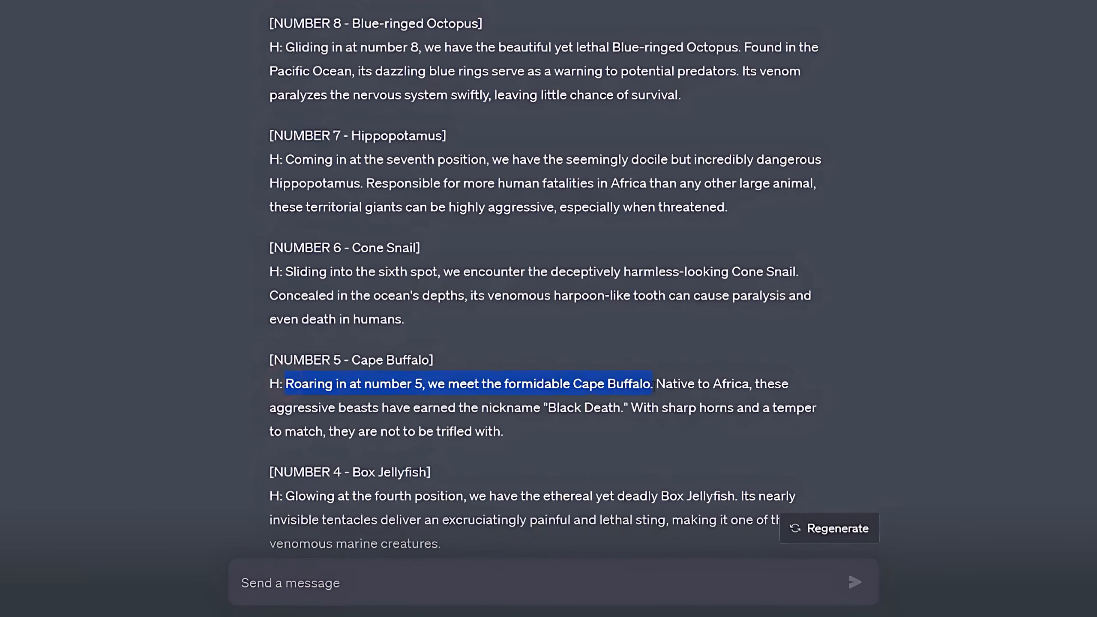
pyautogui.rightClick(638, 384)
pyautogui.click(691, 402)
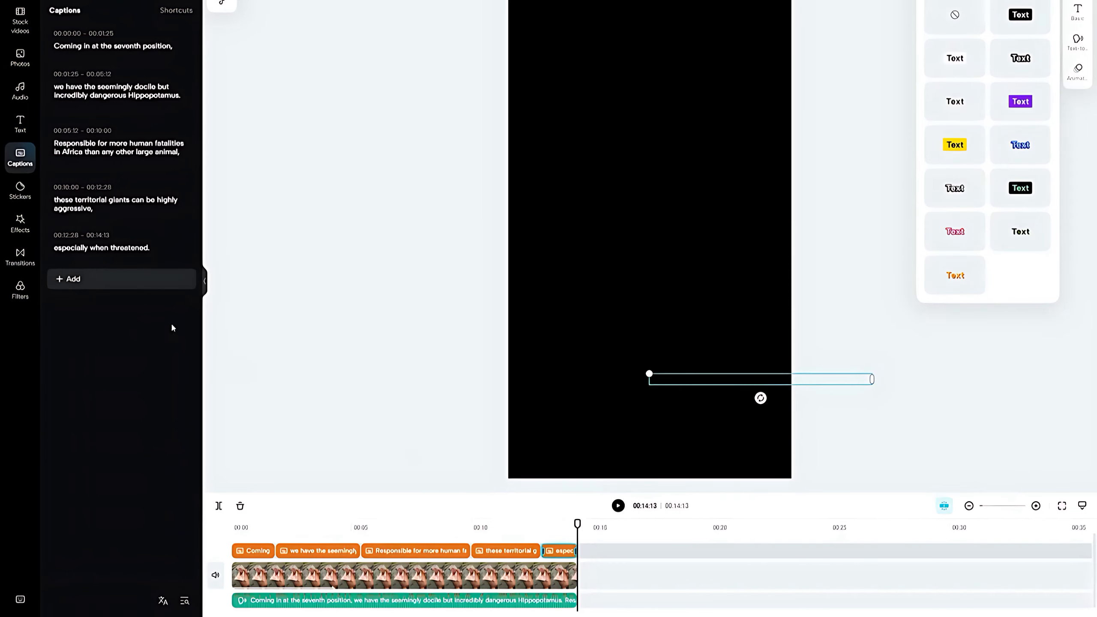
pyautogui.click(116, 281)
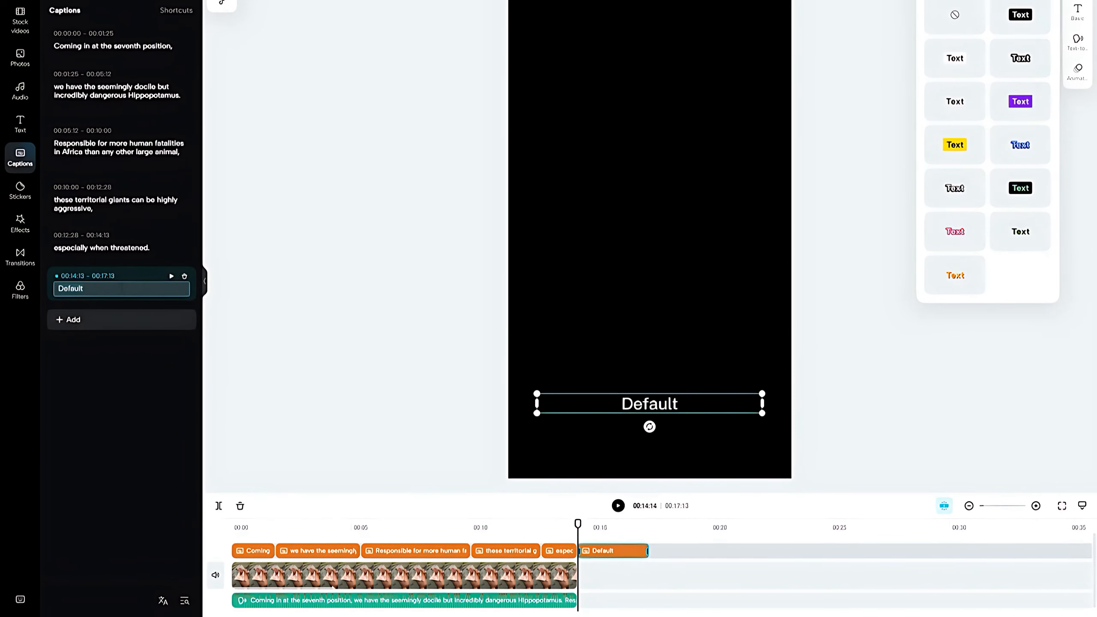
pyautogui.hotkey('ctrl', 'a')
pyautogui.hotkey('ctrl', 'v')
pyautogui.click(935, 159)
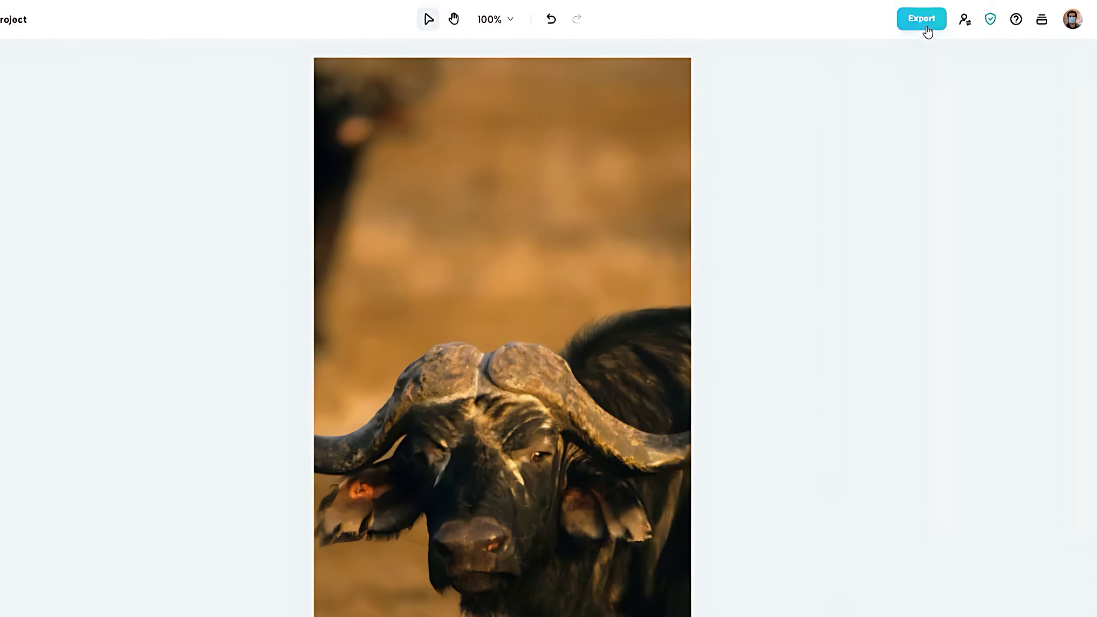
# - Open the export settings for the finished video and set the resolution to 1080p
pyautogui.click(923, 19)
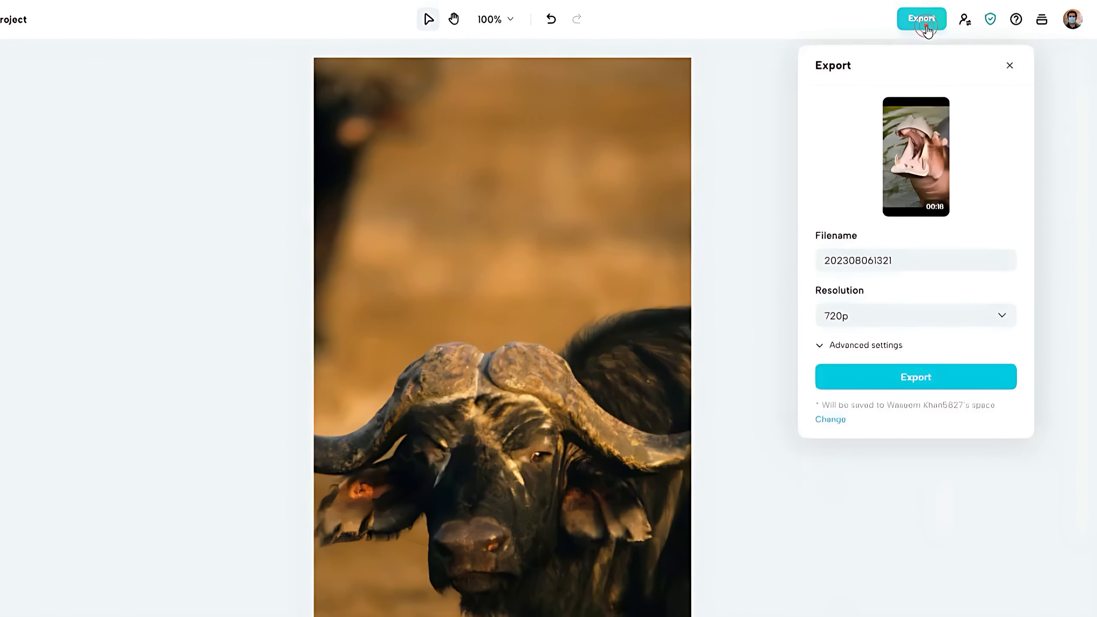
pyautogui.click(896, 315)
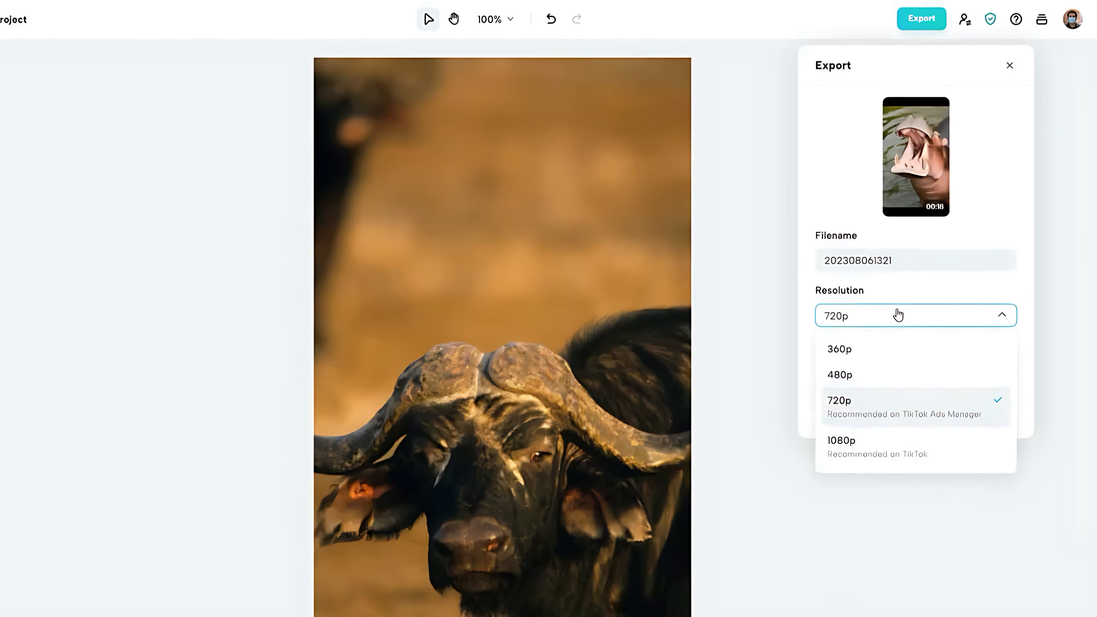
pyautogui.click(892, 454)
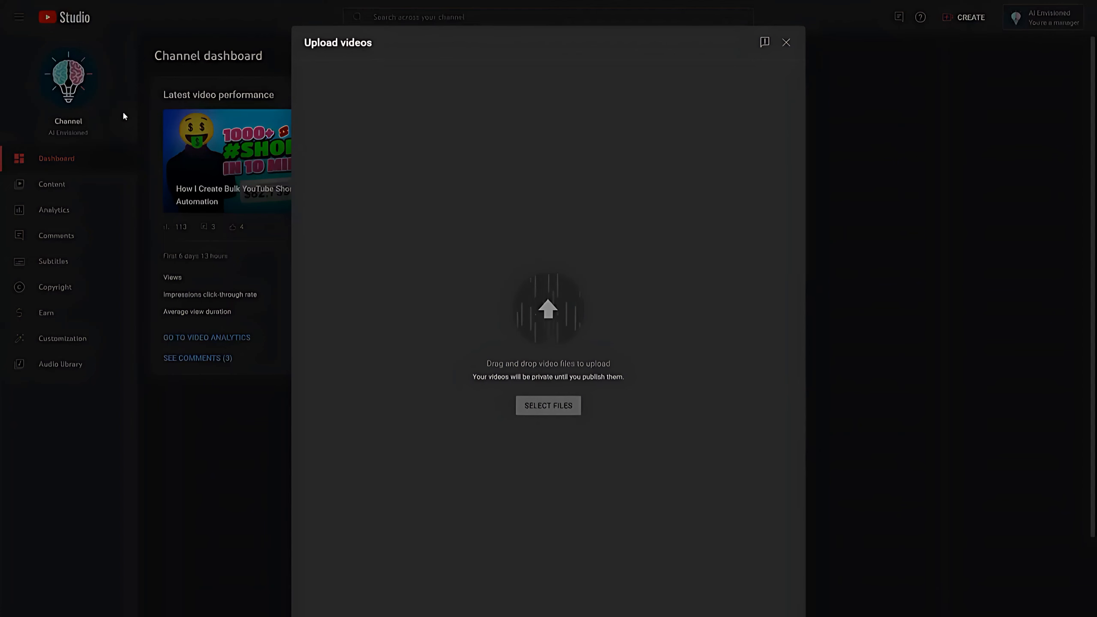
# - Upload Top 10 Animals.mp4 in YouTube Studio and change its title to "Top 10 Most Dangerous Animals"
pyautogui.moveTo(122, 112); pyautogui.dragTo(646, 467)
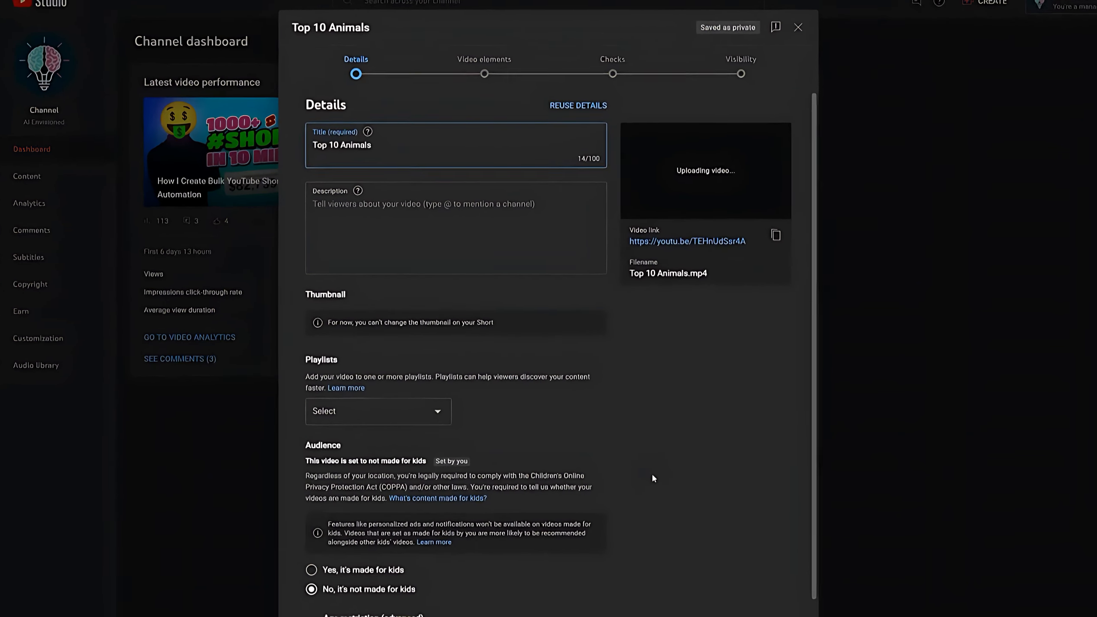
pyautogui.click(350, 154)
pyautogui.write('Most D')
pyautogui.write('angerous')
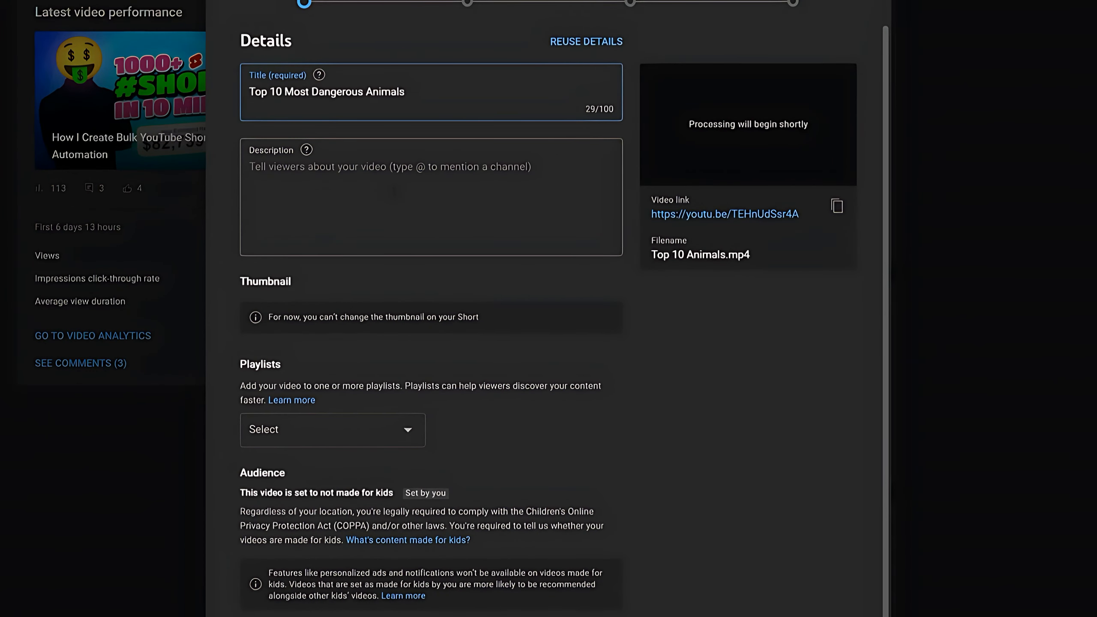
# - Copy the video title into the description and add hashtags after it, including #shorts, #top10 and #top5
pyautogui.click(393, 192)
pyautogui.click(408, 96)
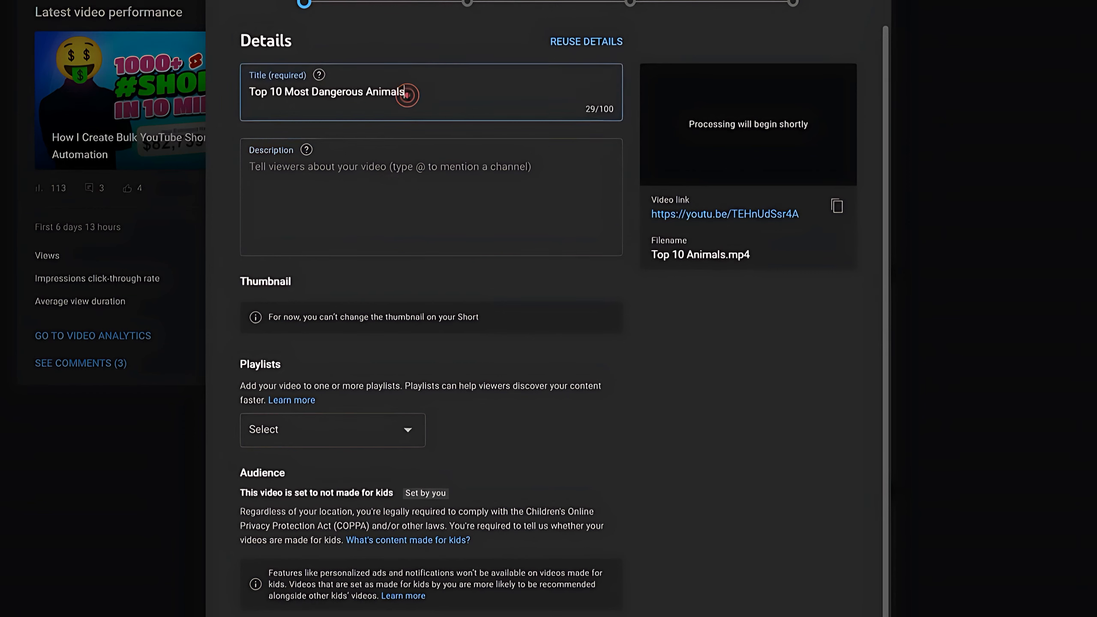
pyautogui.hotkey('ctrl', 'a')
pyautogui.hotkey('ctrl', 'c')
pyautogui.click(343, 176)
pyautogui.hotkey('ctrl', 'v')
pyautogui.write('#short')
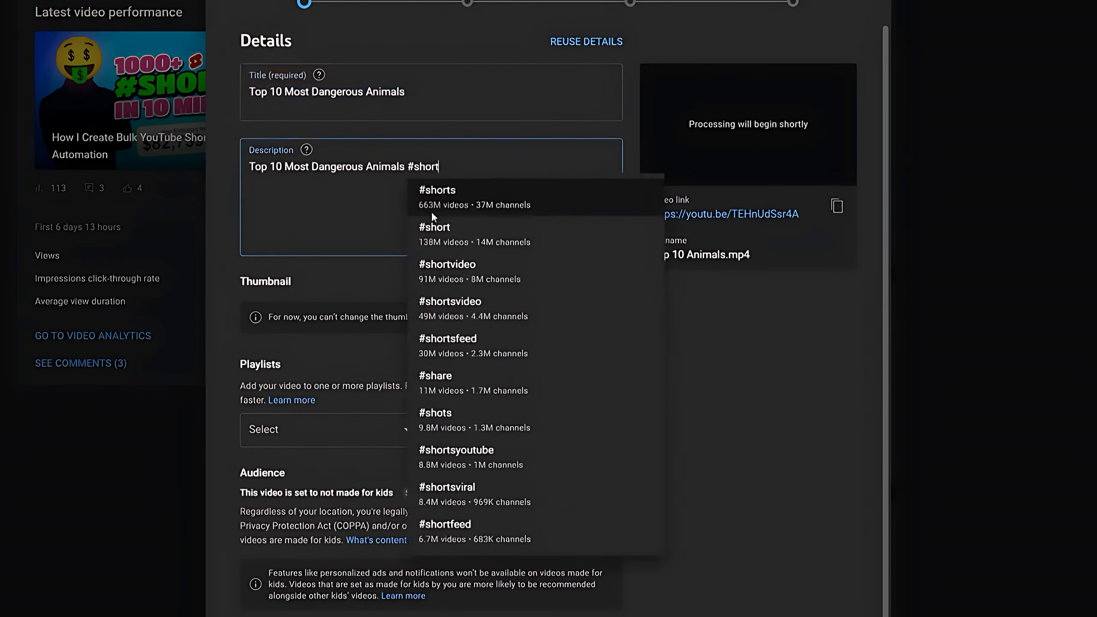
pyautogui.write('s #top10 #top5 #to')
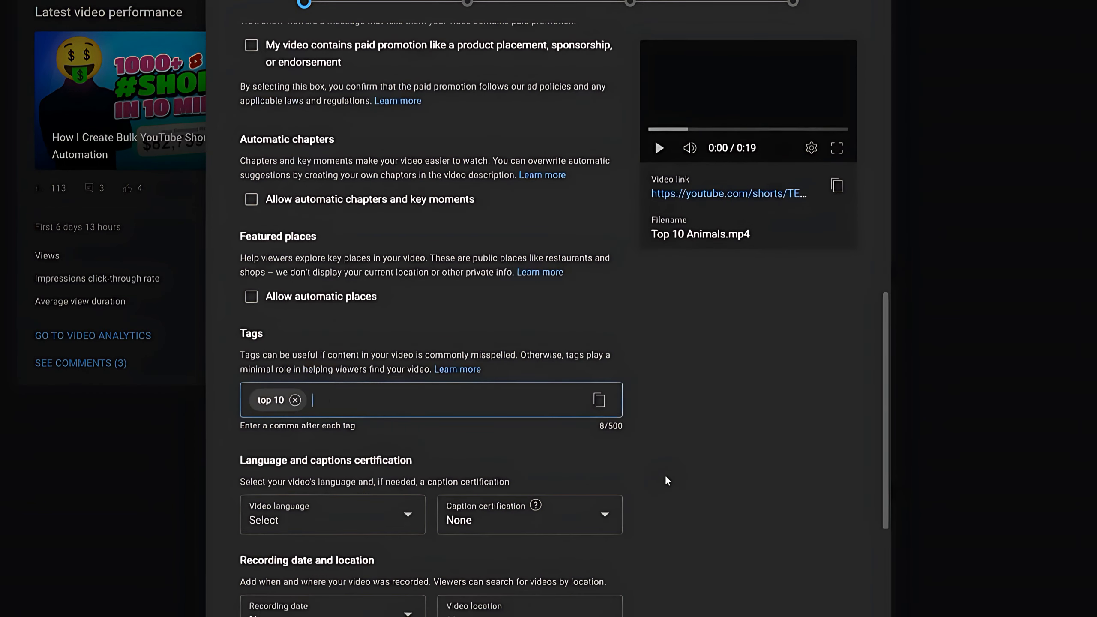
# - Enter another video tag beginning with "top 10" after the existing tag
pyautogui.write('top 10')
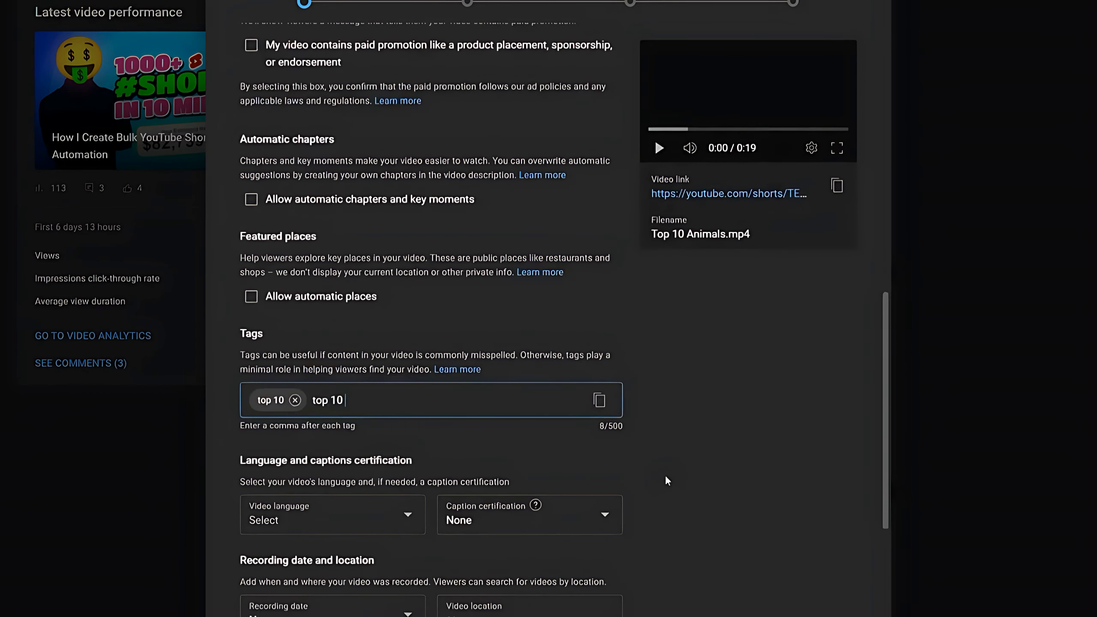